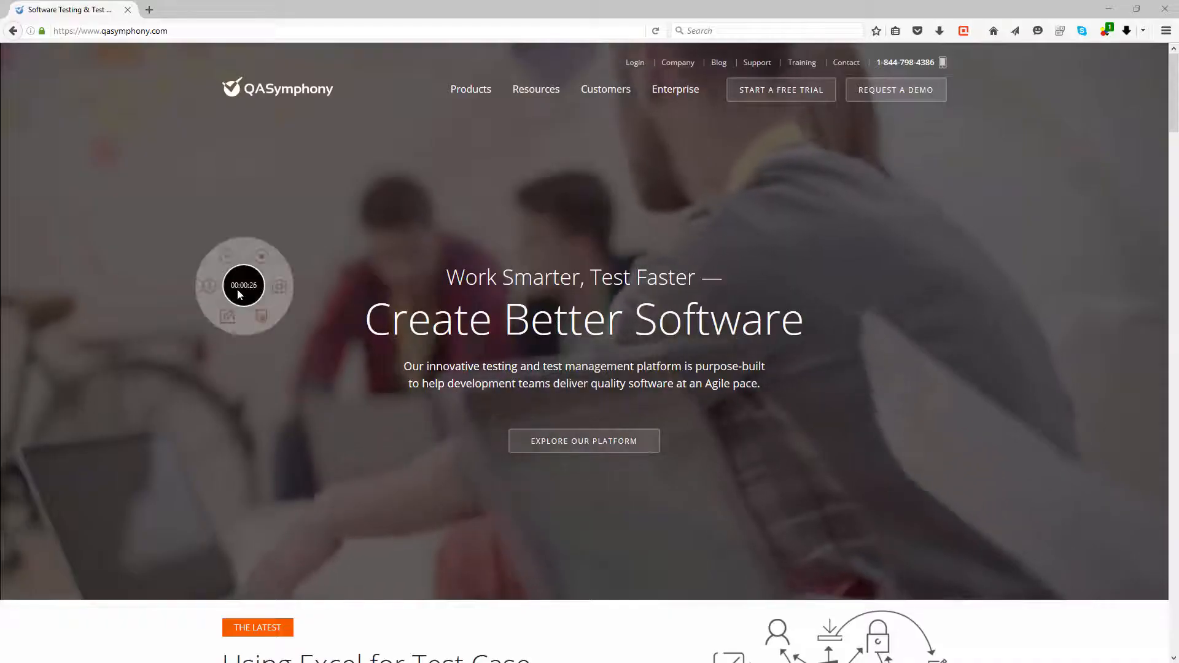
Record browsing Products, the qTest eXplorer page's EDIT and SHARE sections, Customers and Contact Us
mouse_move(275, 304)
left_mouse_down()
mouse_move(241, 230)
mouse_move(260, 280)
left_mouse_up()
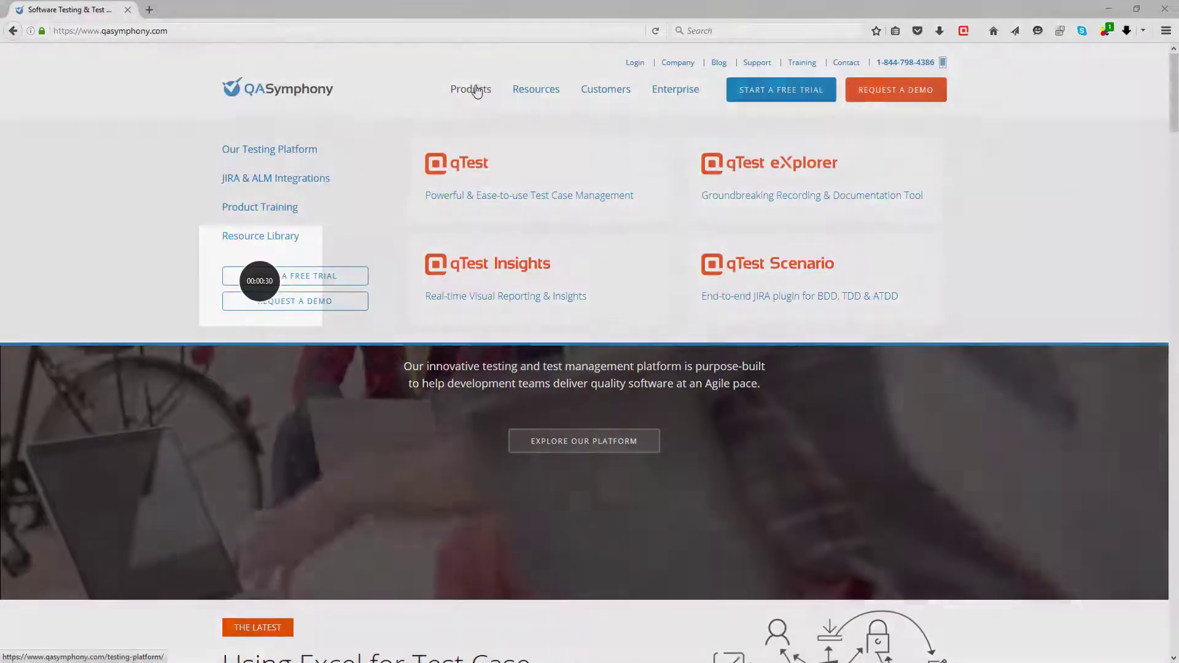
left_click(471, 89)
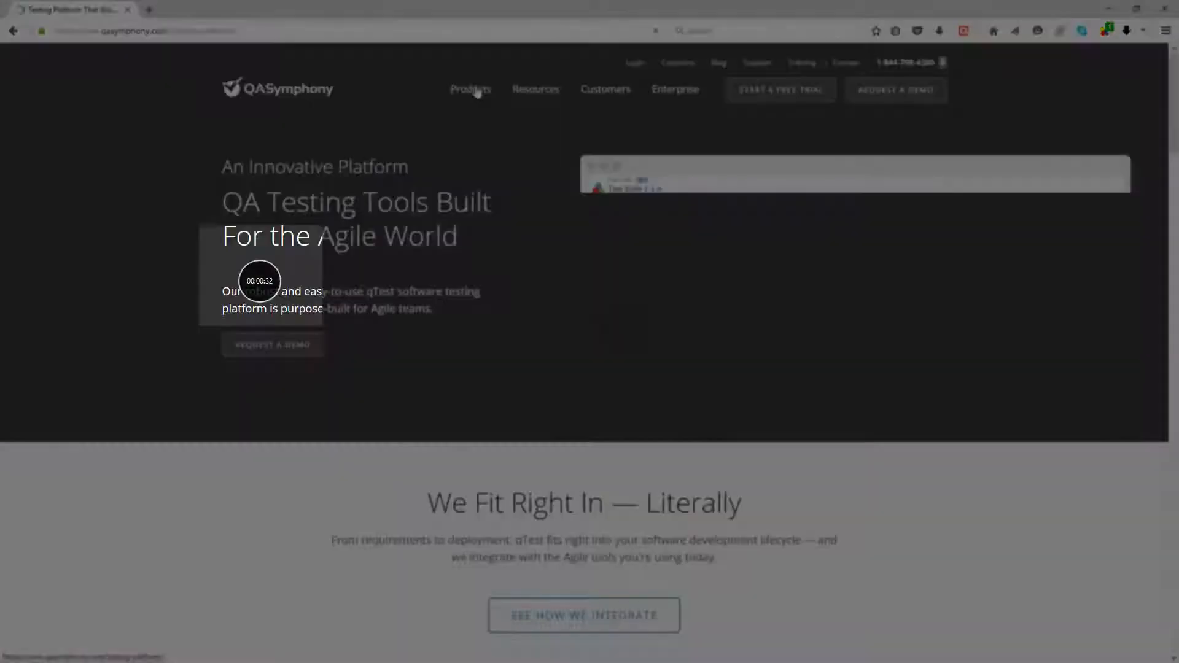
scroll(573, 395, "down", 5)
scroll(573, 394, "down", 5)
scroll(573, 395, "down", 2)
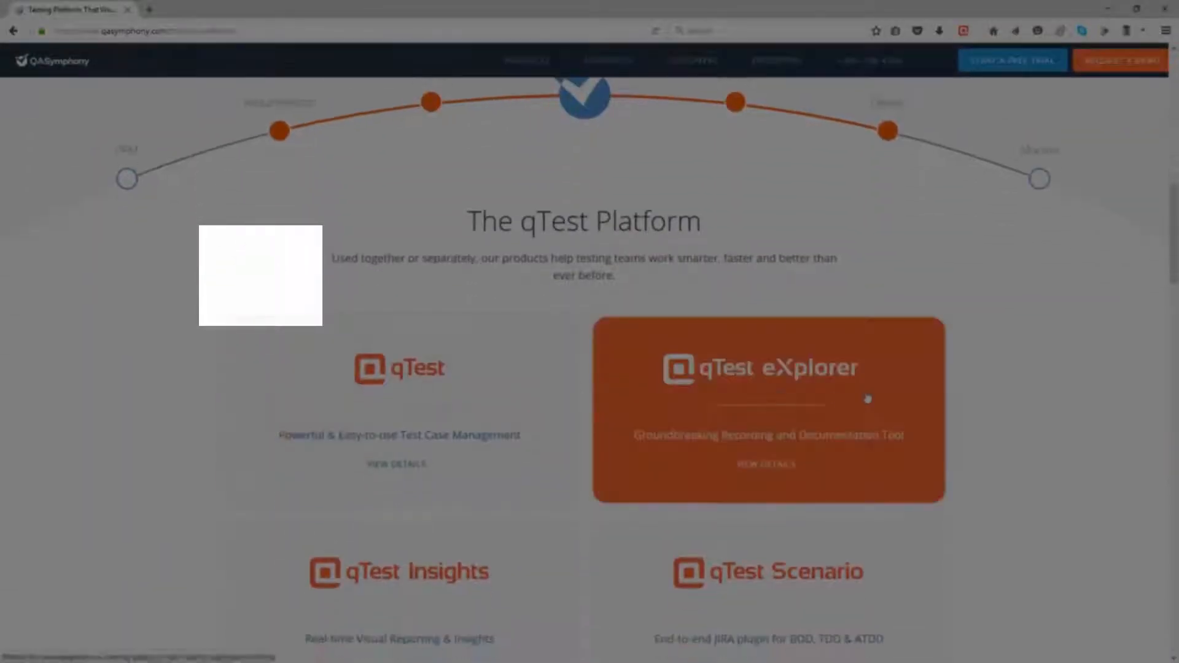
left_click(768, 375)
scroll(769, 374, "down", 5)
left_click(581, 282)
left_click(767, 282)
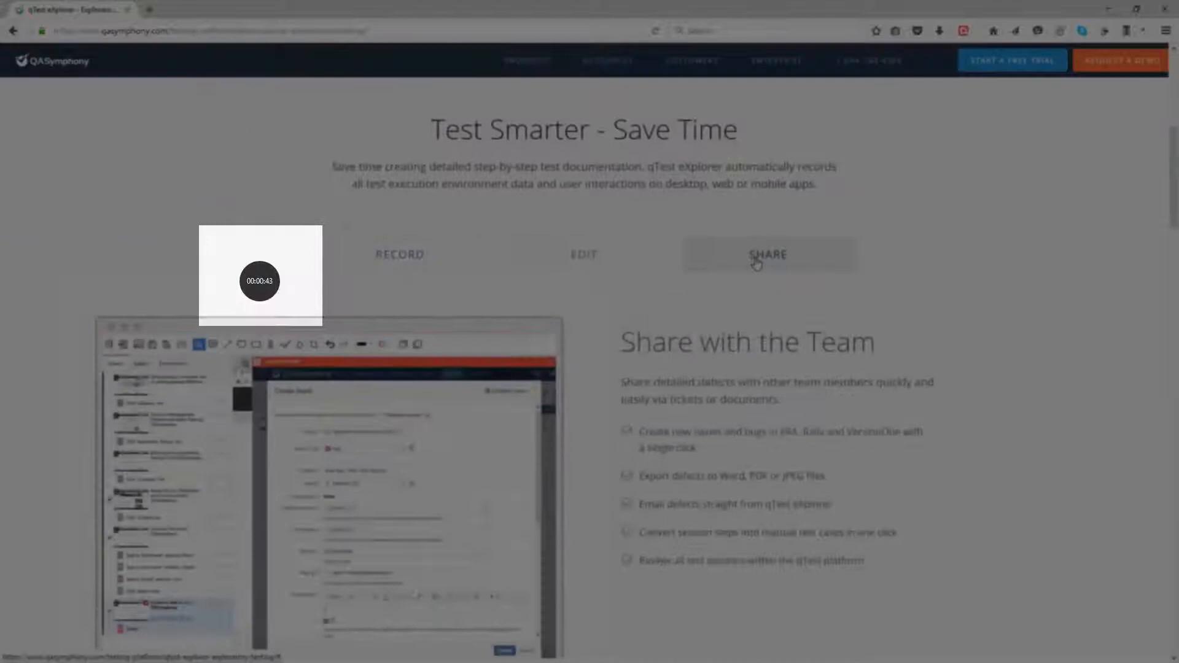
left_click(689, 61)
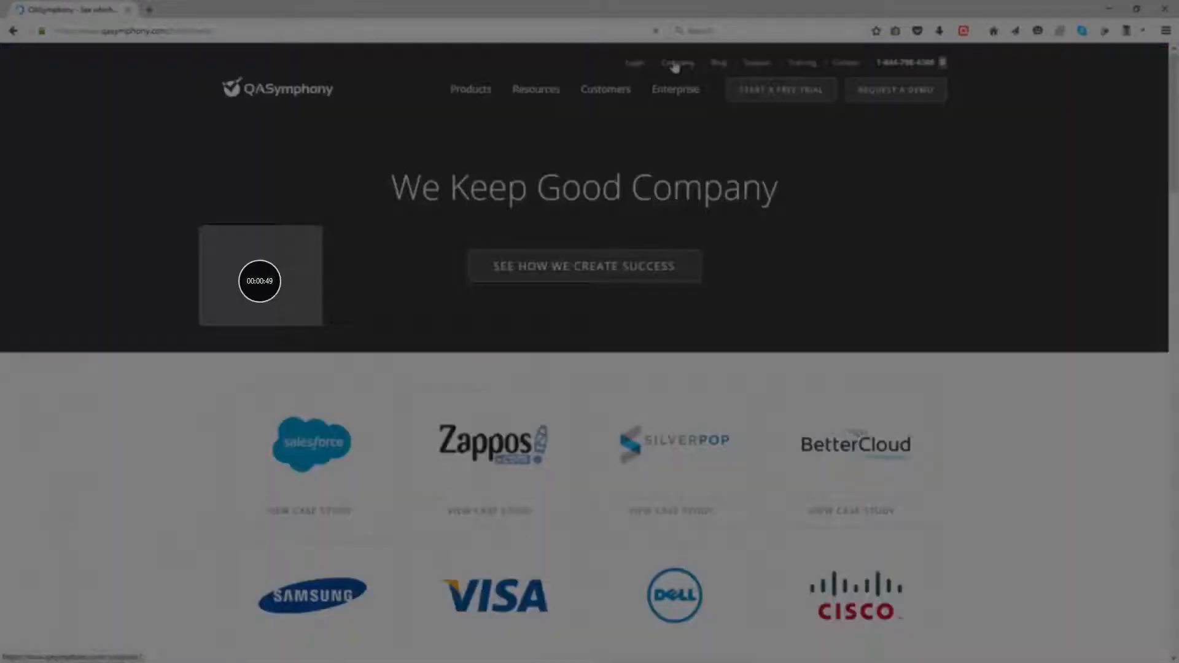
left_click(847, 61)
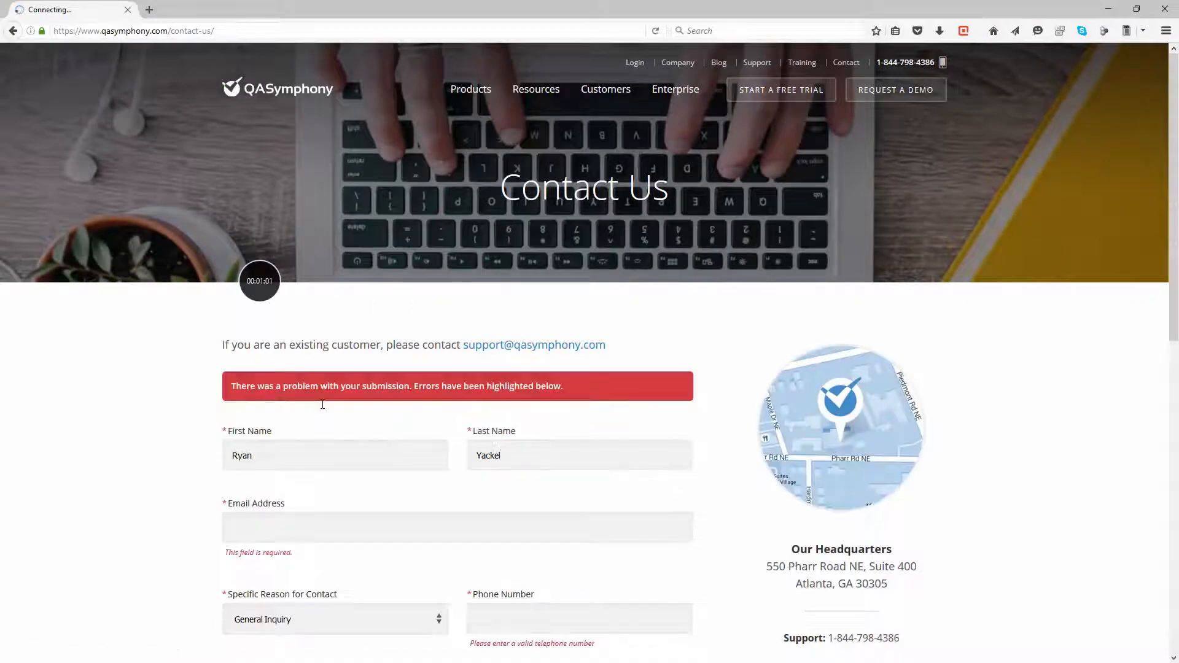
mouse_move(260, 281)
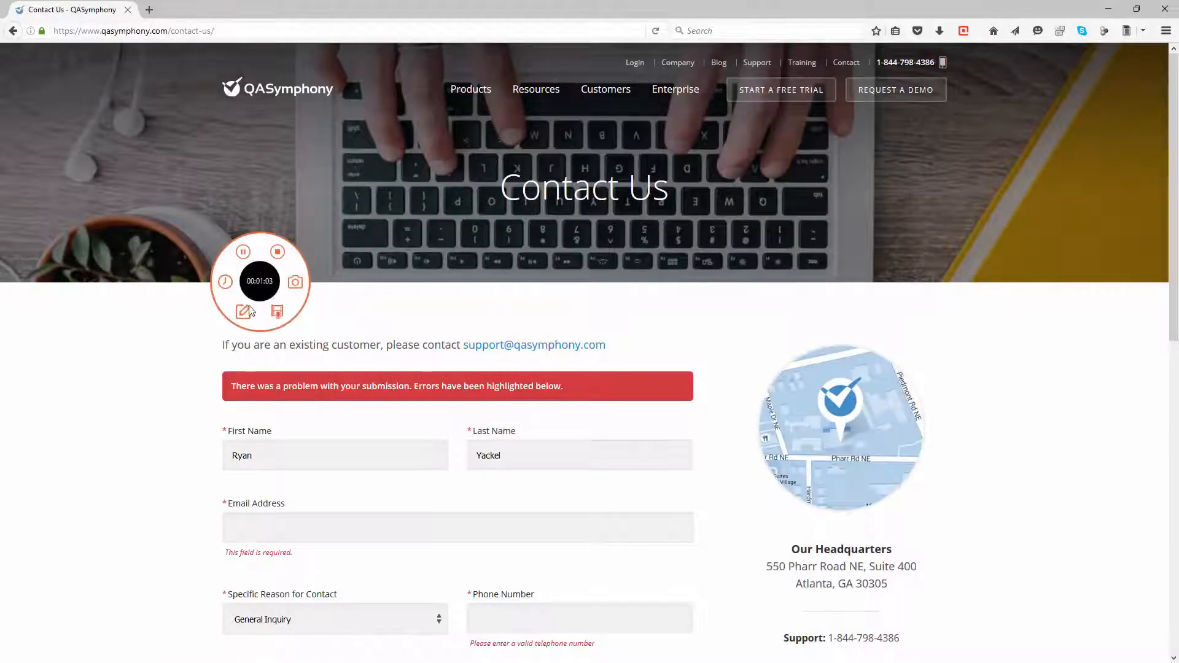
Capture the error page and annotate the banner with an arrow, a red box and a callout bubble
left_click(245, 311)
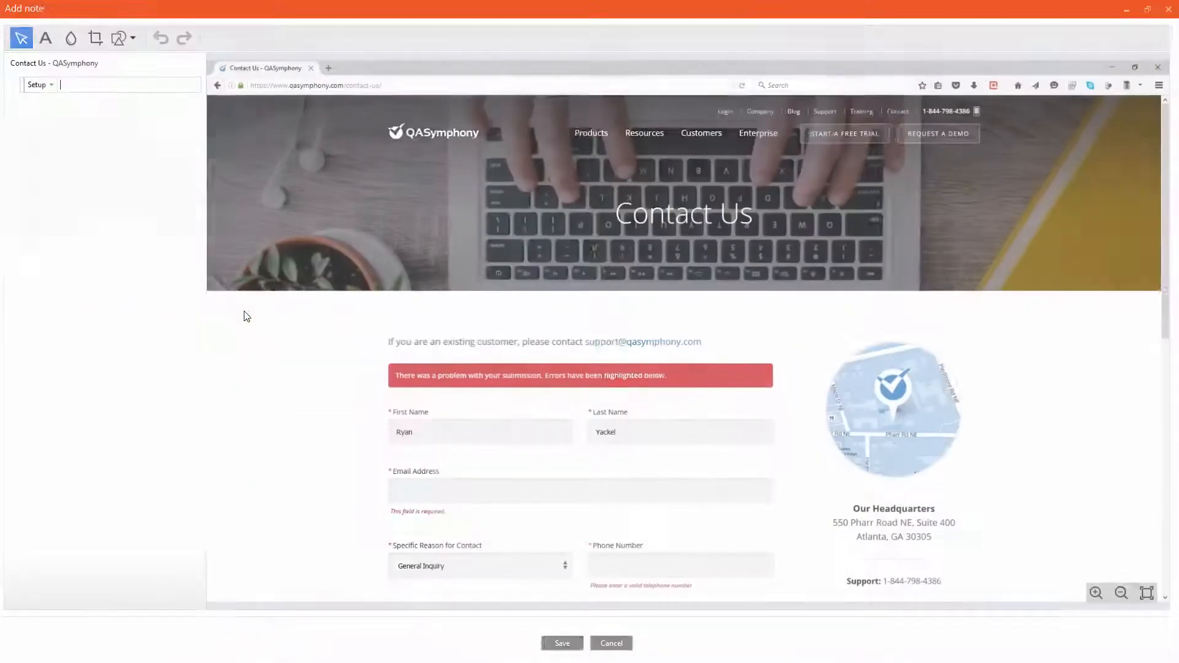
left_click(136, 44)
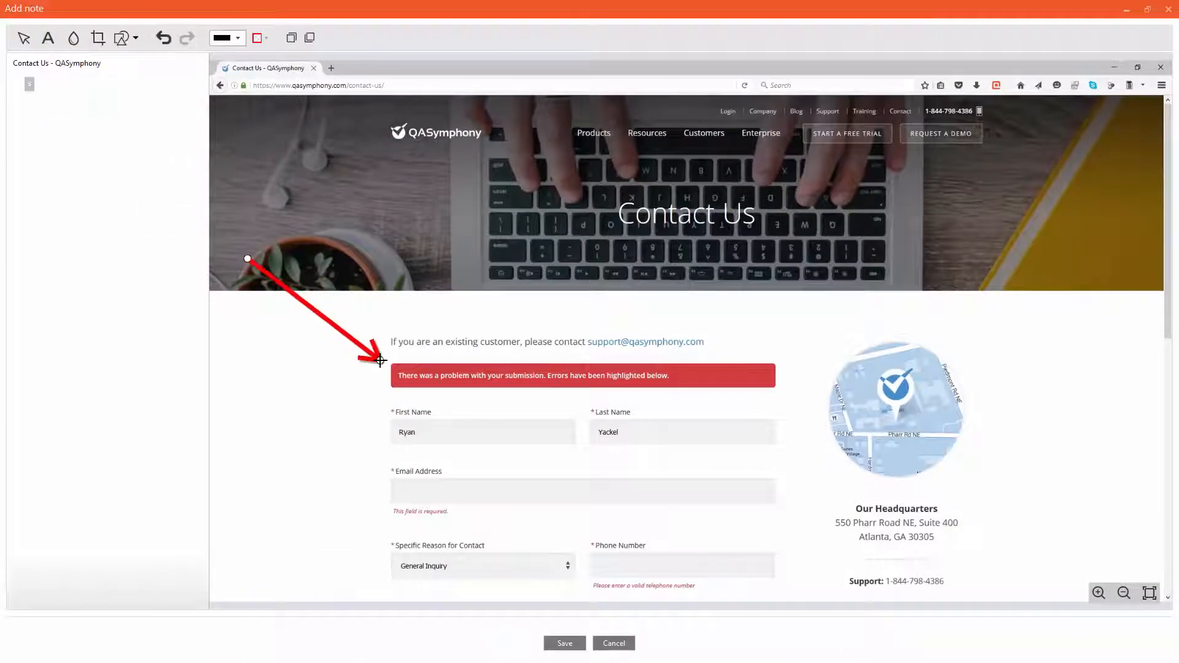
left_click(135, 38)
left_click(16, 124)
left_click_drag(386, 357, 781, 396)
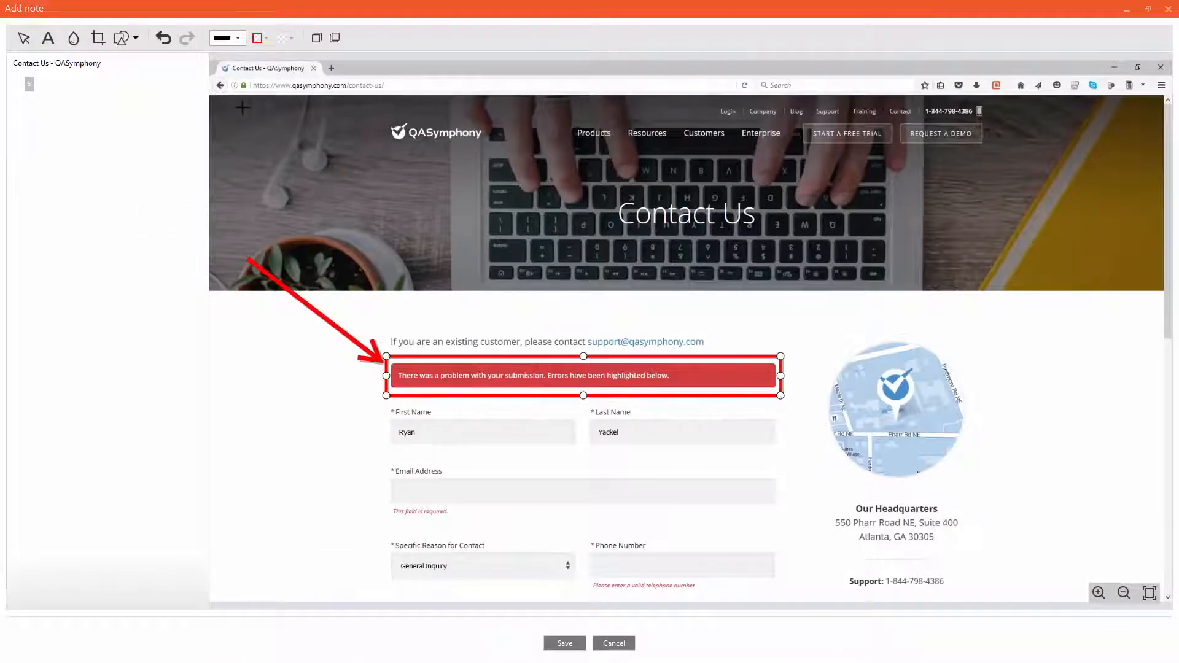
left_click(136, 38)
left_click(15, 166)
left_click_drag(786, 200, 947, 313)
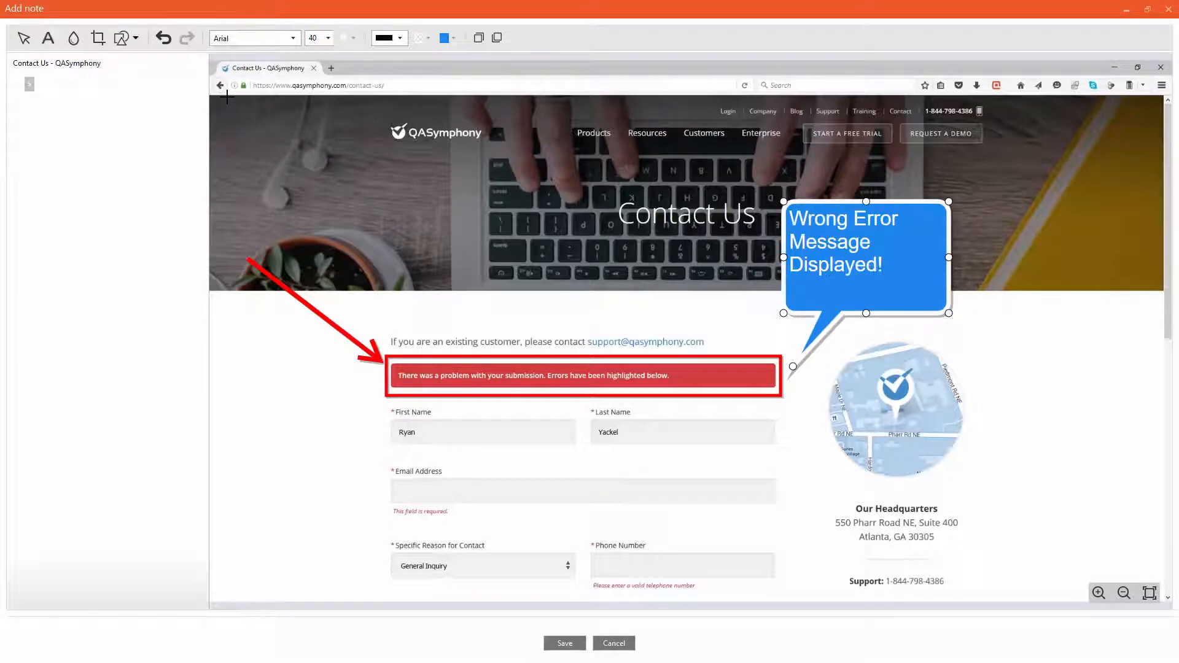
Log a Bug note, save the annotated screen, stop recording and open the session for editing
left_click(29, 86)
left_click(68, 95)
type("Defect Here")
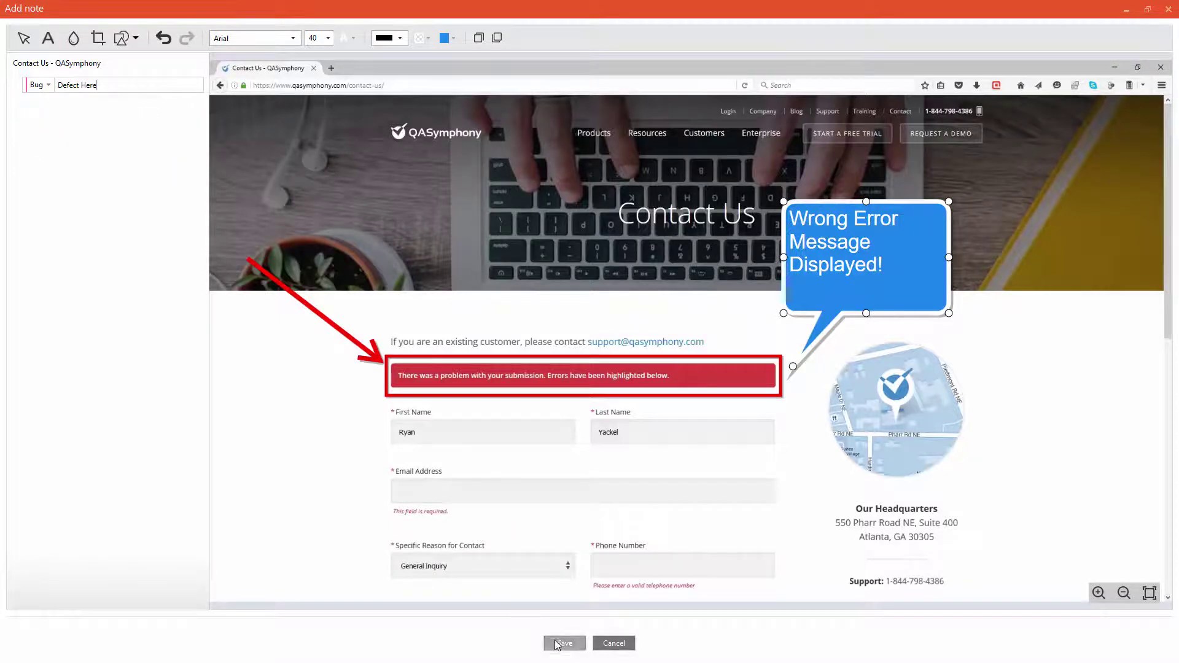
left_click(563, 643)
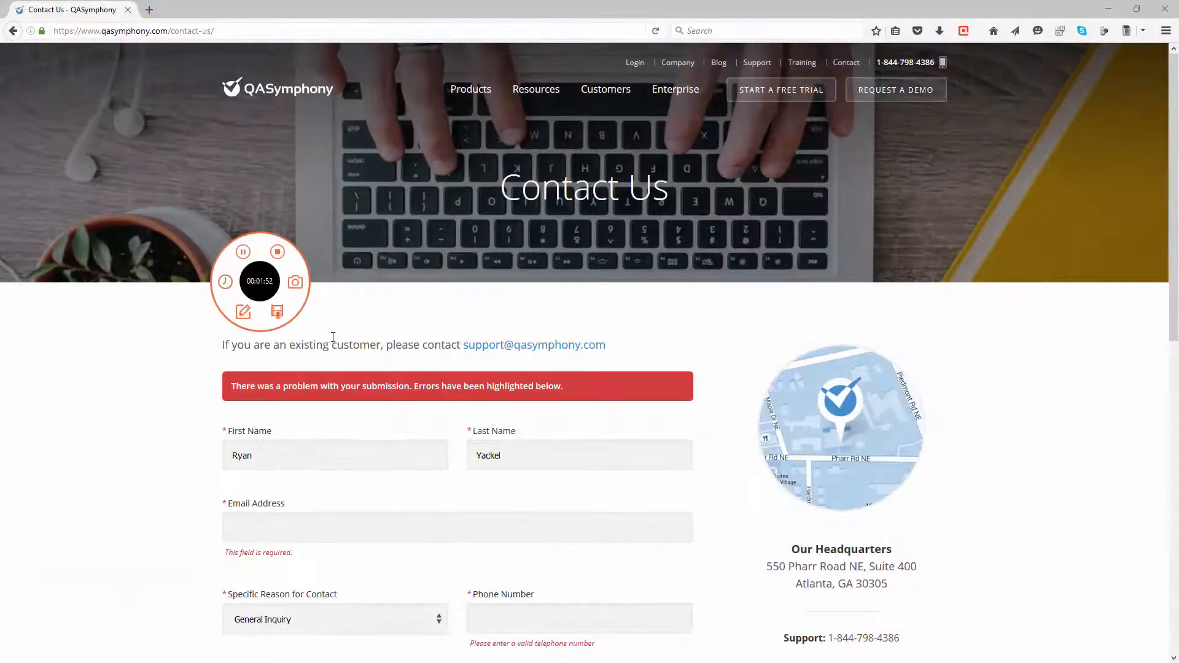
left_click(278, 254)
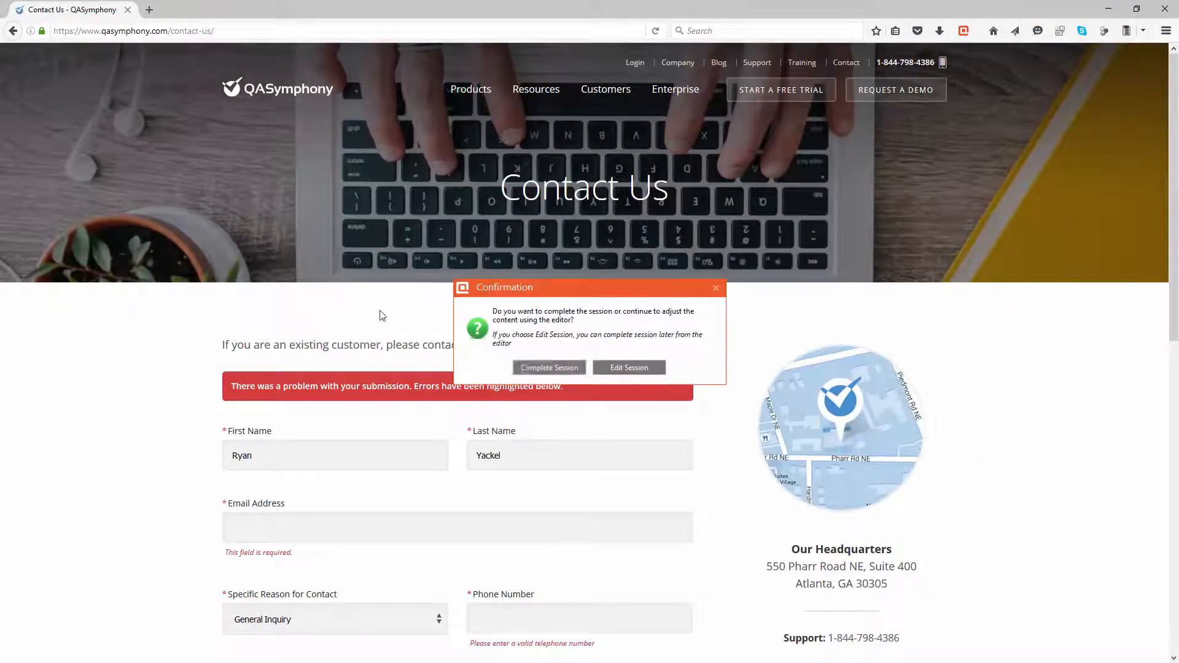
left_click(649, 365)
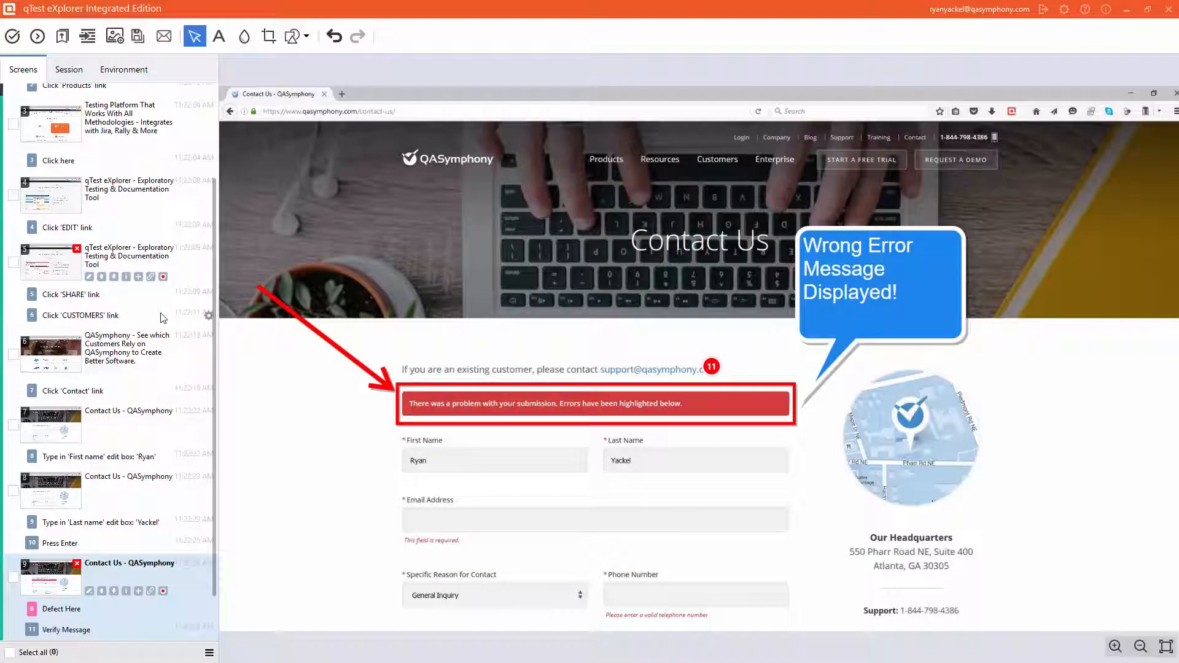
left_click(88, 36)
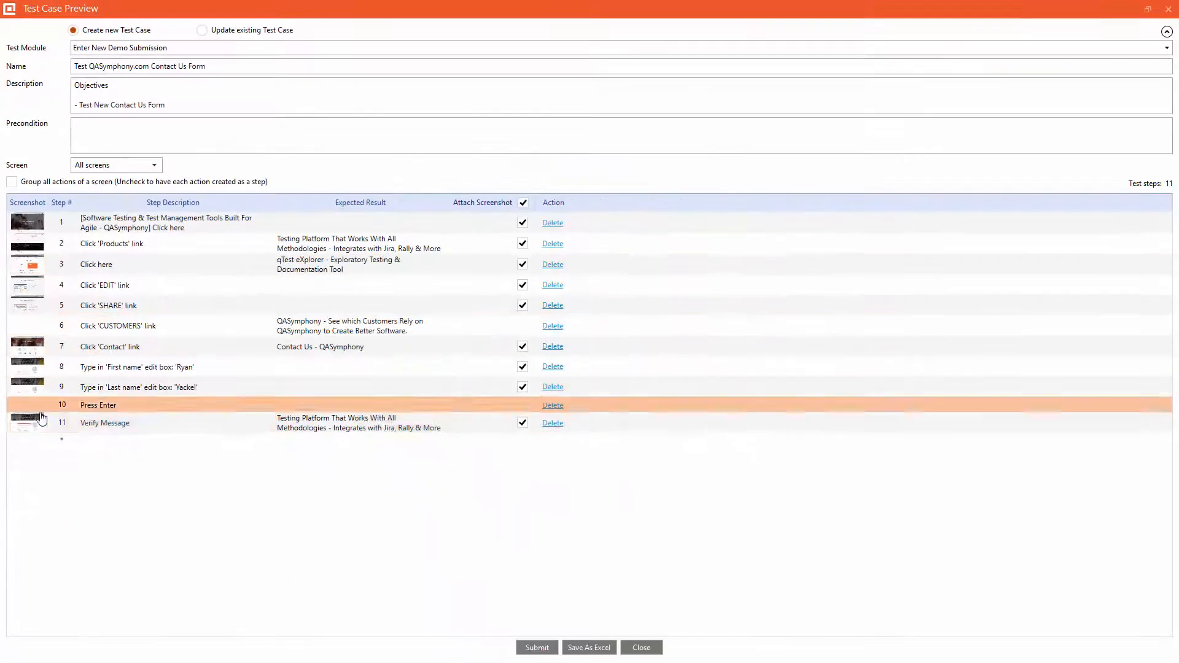
left_click(27, 422)
left_click(1020, 99)
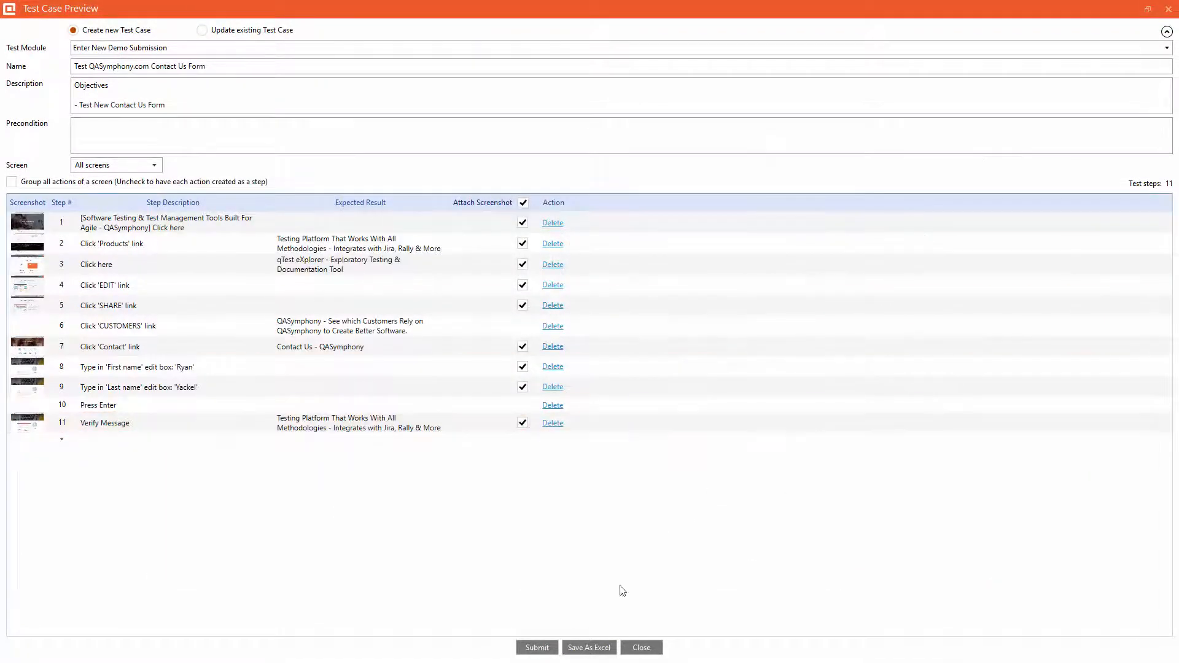
left_click(641, 647)
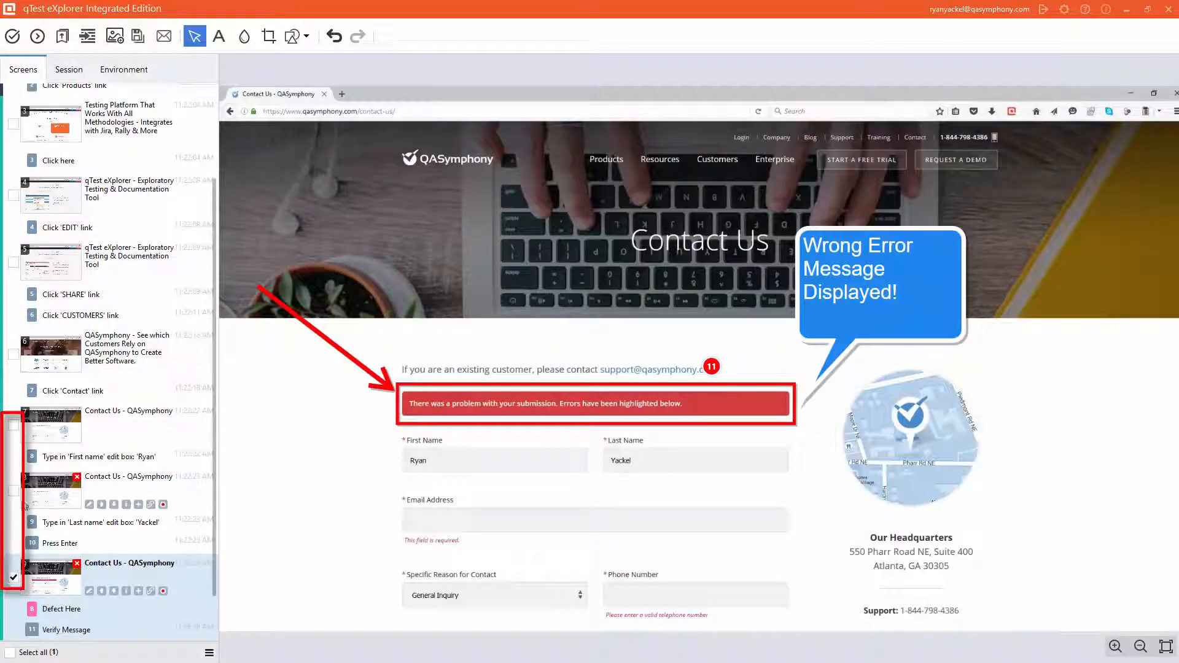
Dismiss the save options and start submitting the selected screens as a new JIRA issue
left_click(137, 35)
key("Escape")
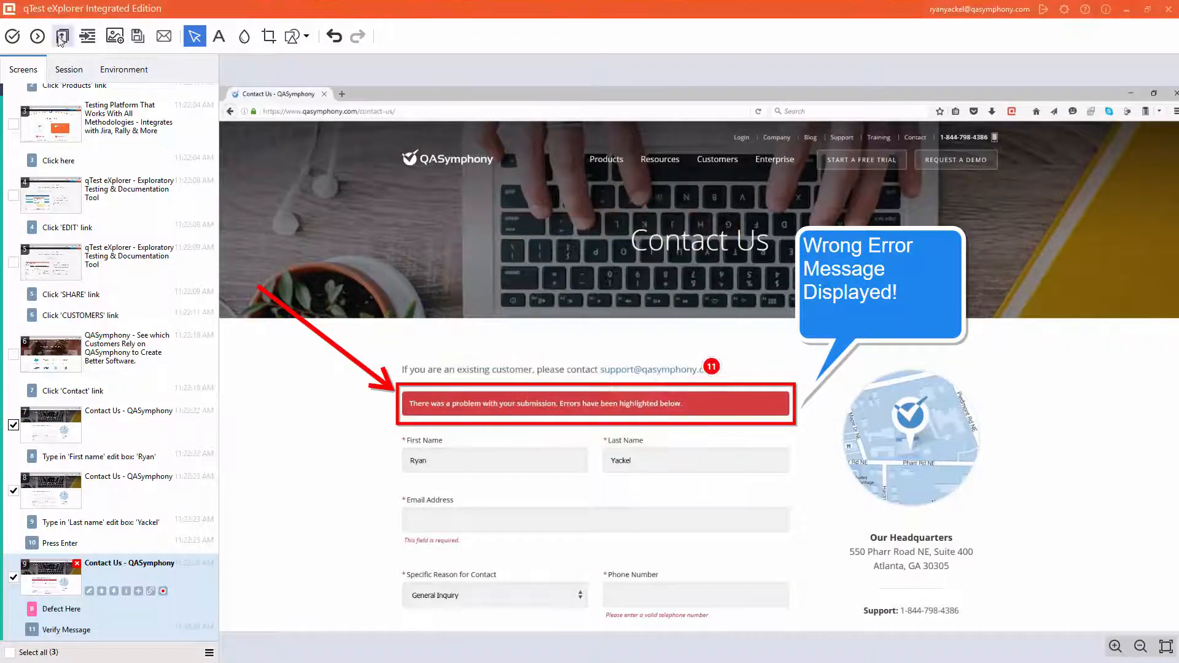
left_click(63, 36)
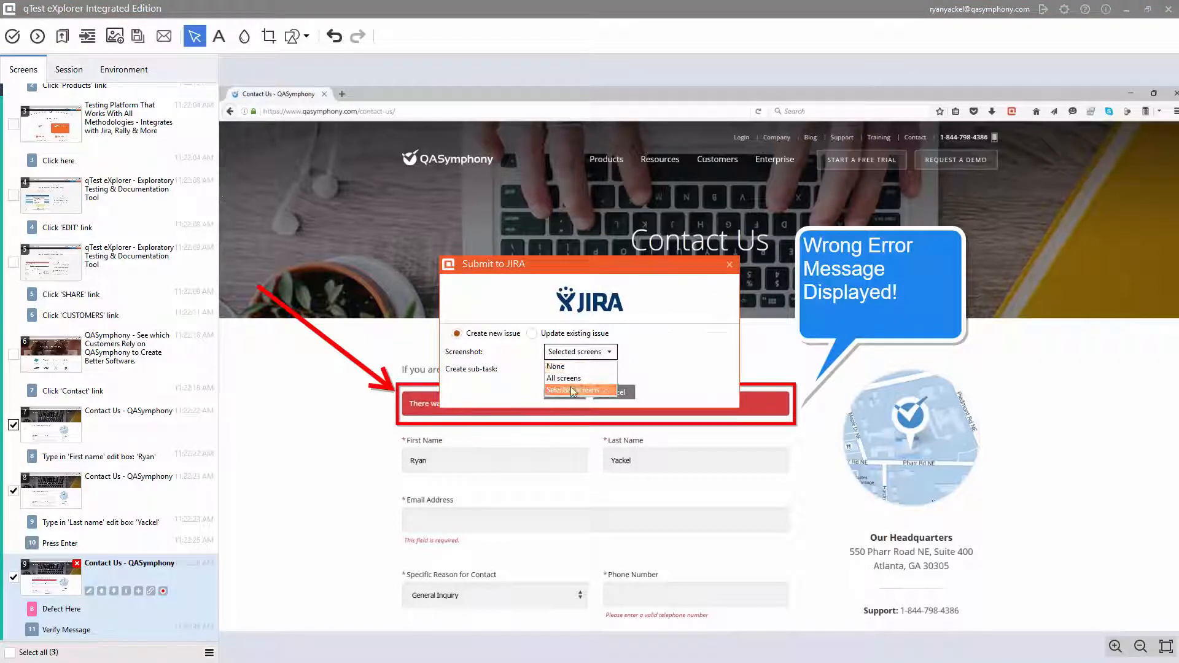
Continue to the JIRA Create Issue form and keep Bug as the issue type
left_click(568, 393)
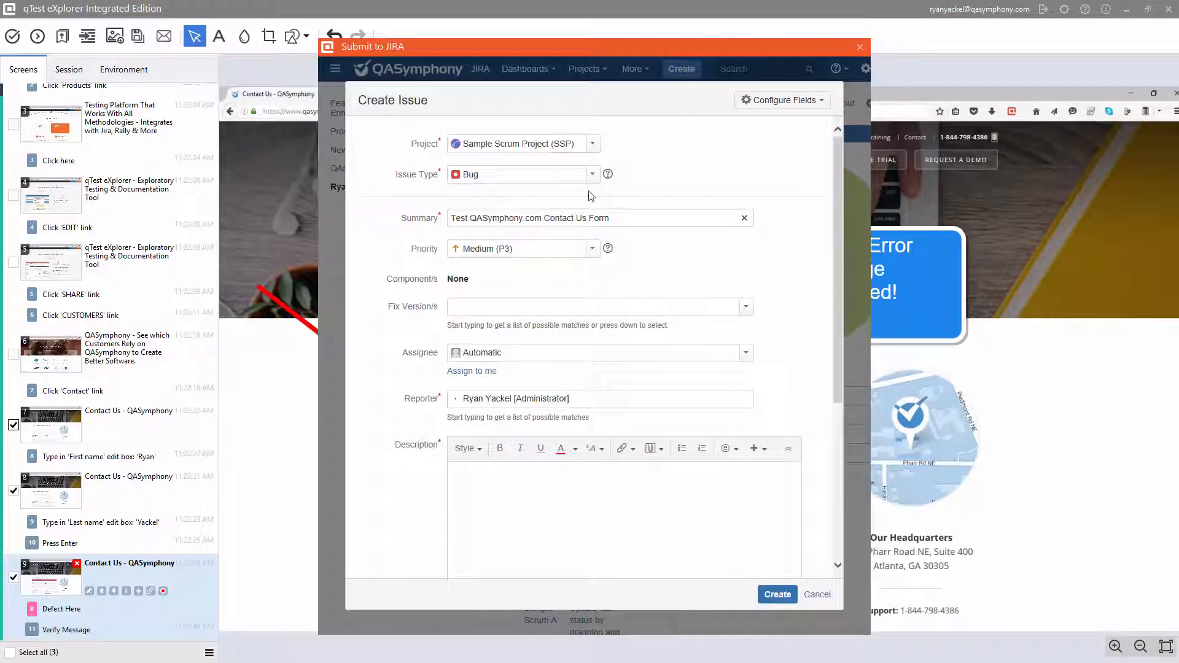
left_click(590, 175)
left_click(713, 377)
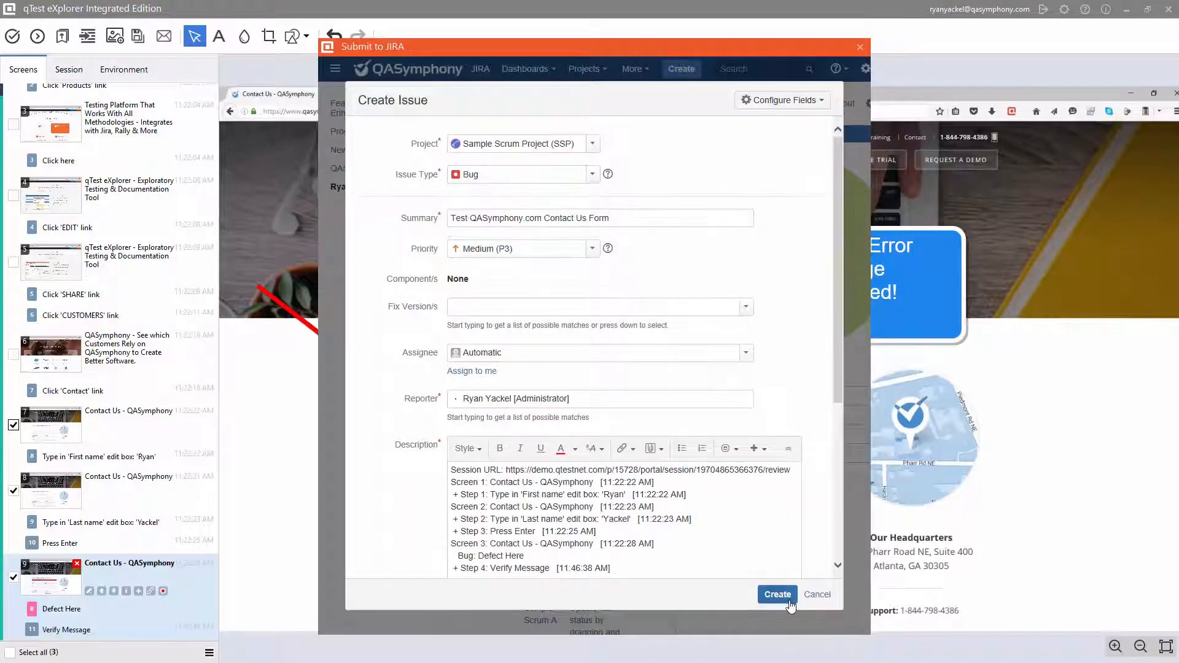